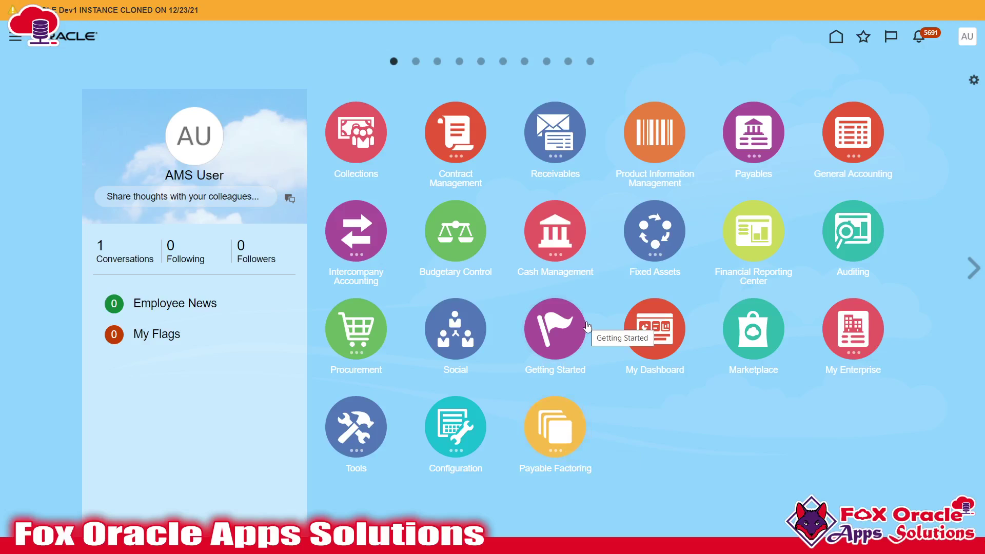
Expand the Payables group on the home page to show its Dashboard, Invoices and Payments shortcuts.
left_click(759, 146)
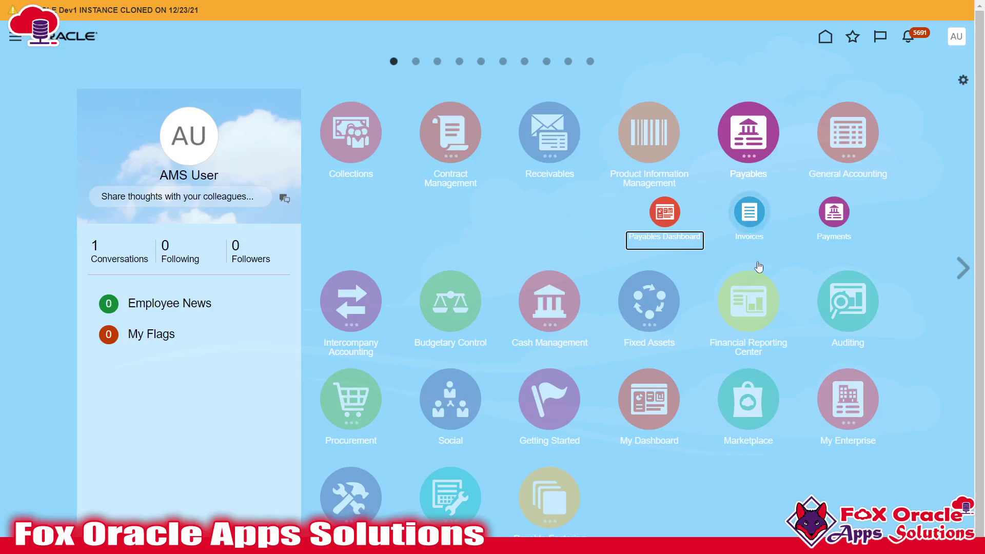
Go to the Payables Invoices work area from the home page shortcut.
left_click(750, 213)
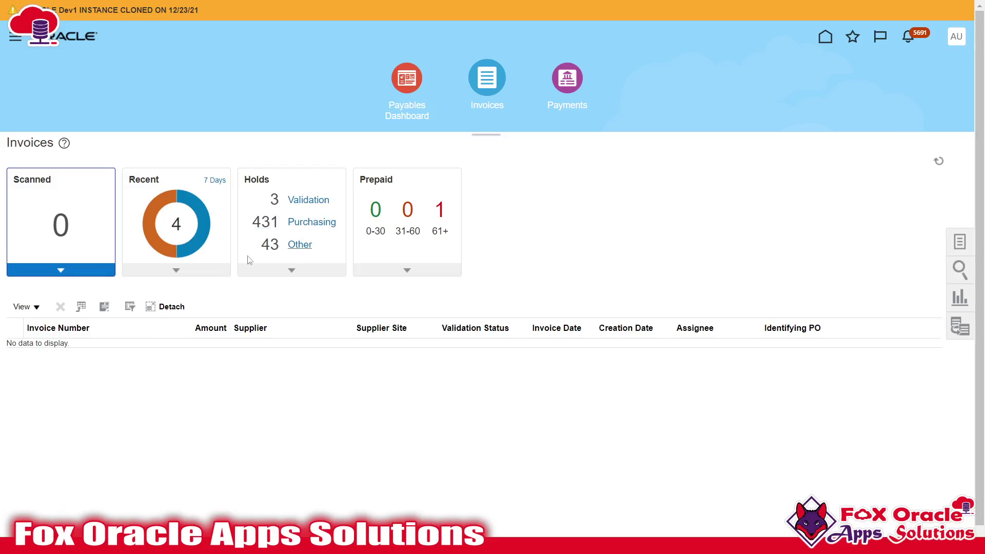
Start a new invoice with Create Invoice from the Tasks panel.
left_click(959, 247)
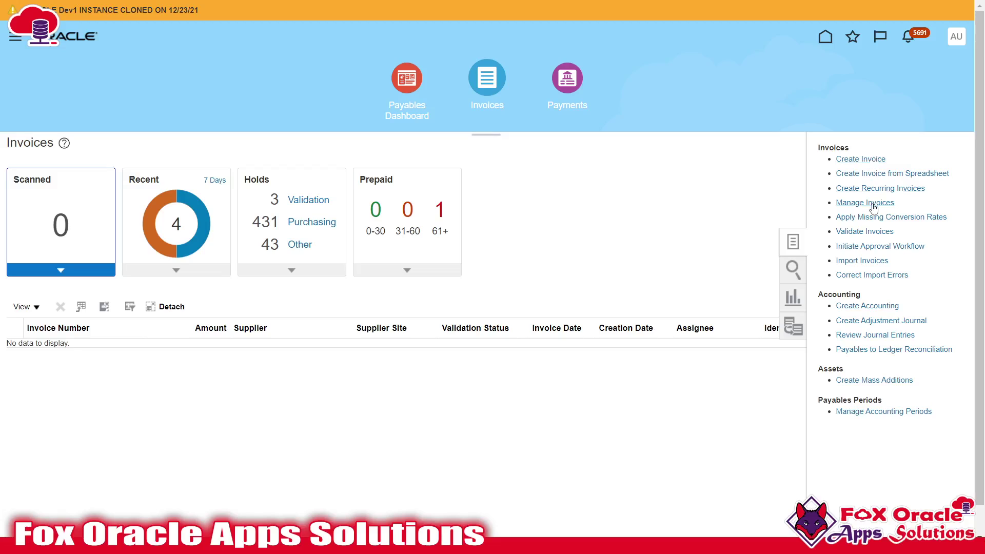
left_click(863, 159)
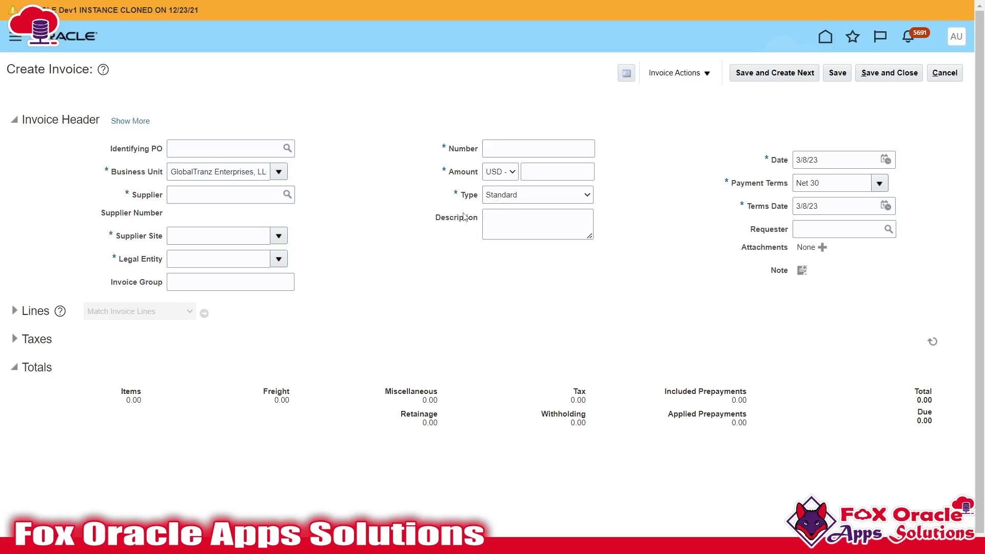
Enter XX INV Test 001 in the Create Invoice form's Number field.
scroll(389, 262, "down", 1)
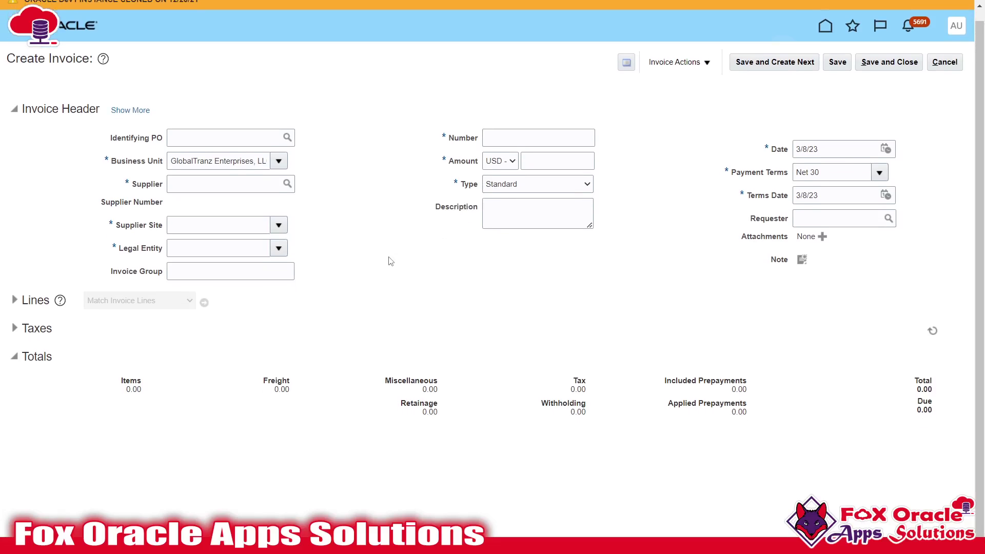
scroll(390, 261, "up", 1)
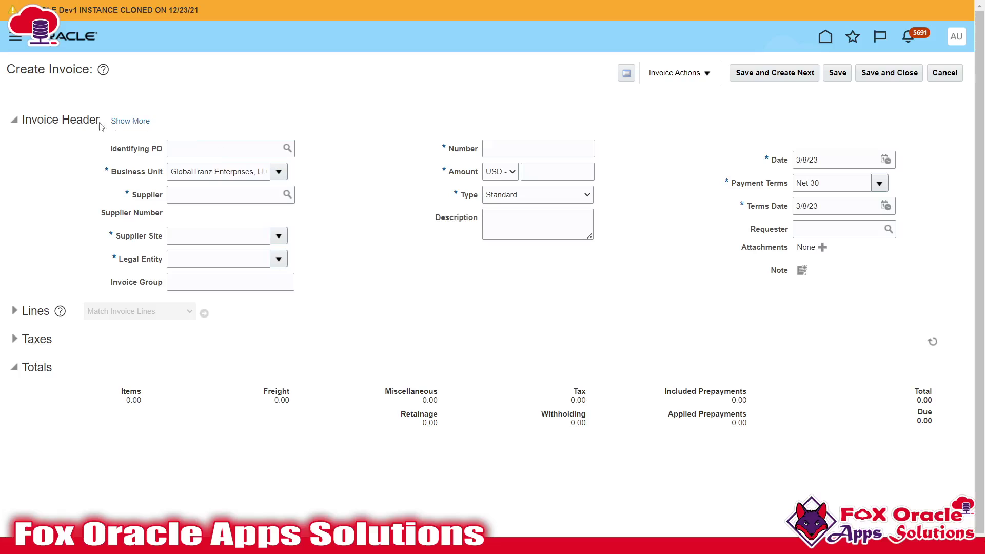
left_click_drag(23, 119, 96, 119)
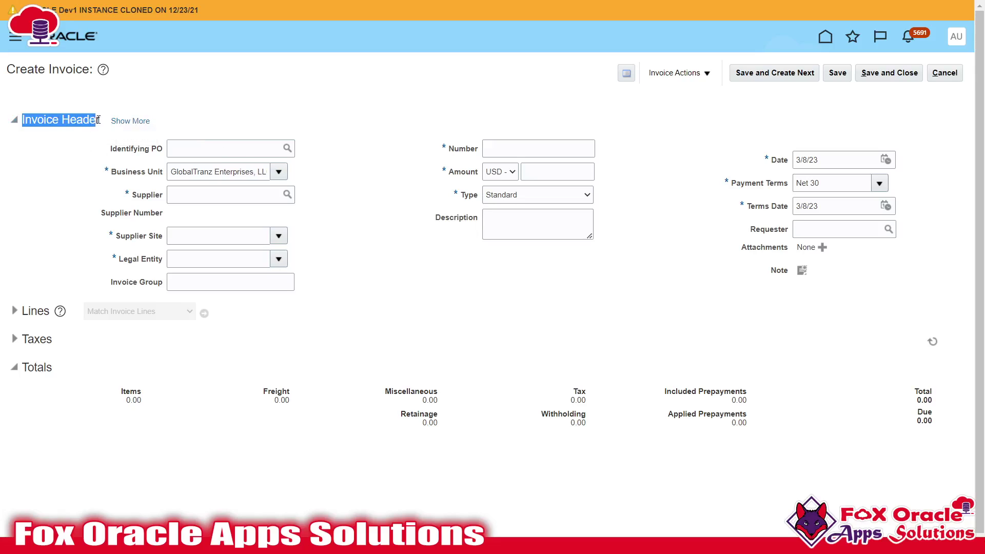
scroll(402, 257, "down", 1)
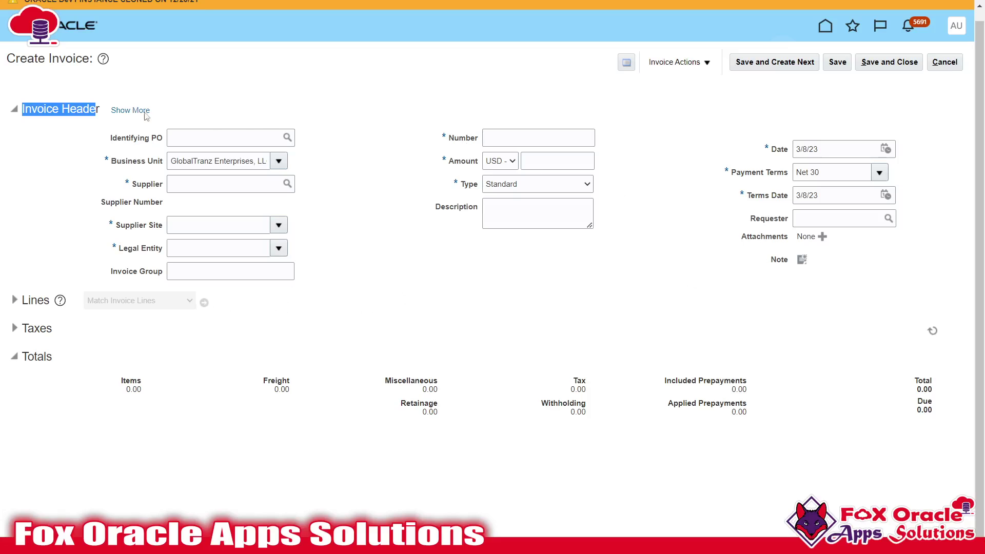
left_click(494, 307)
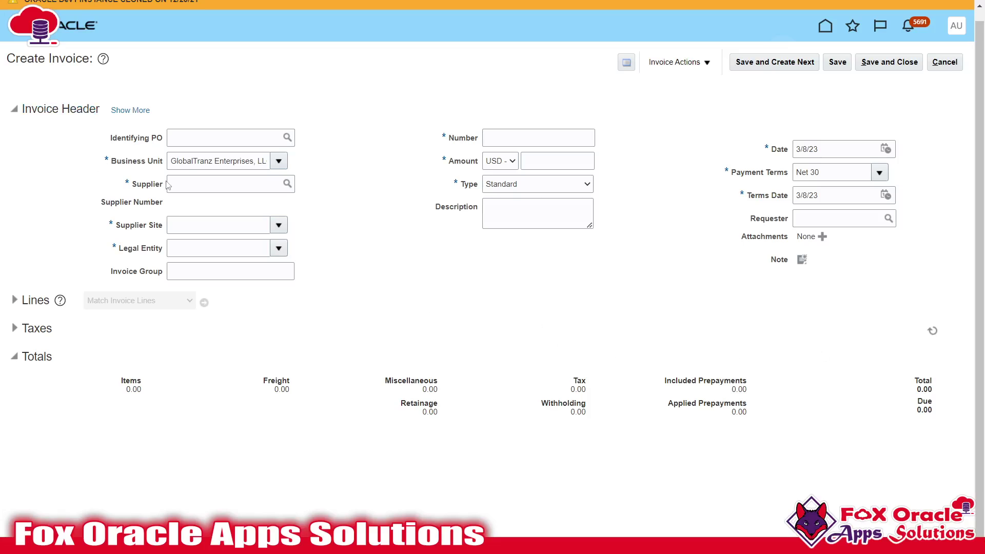
left_click(504, 138)
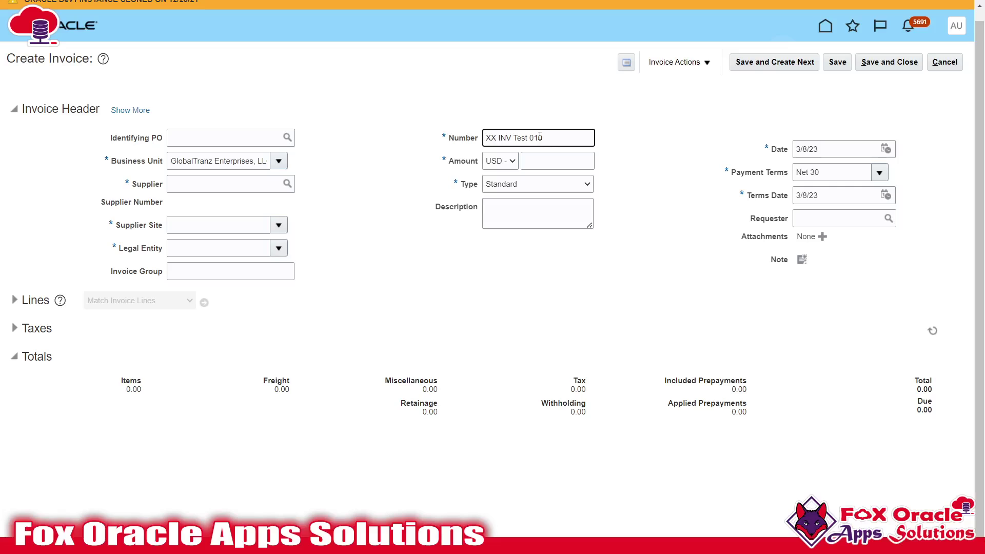
Set the invoice amount to 5,000.00.
left_click(622, 160)
scroll(502, 159, "up", 1)
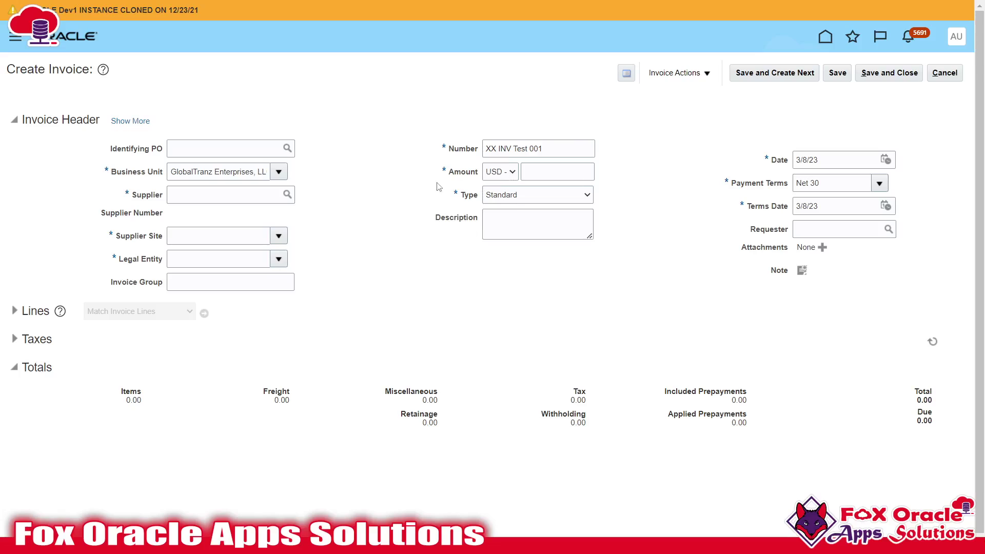
left_click(536, 171)
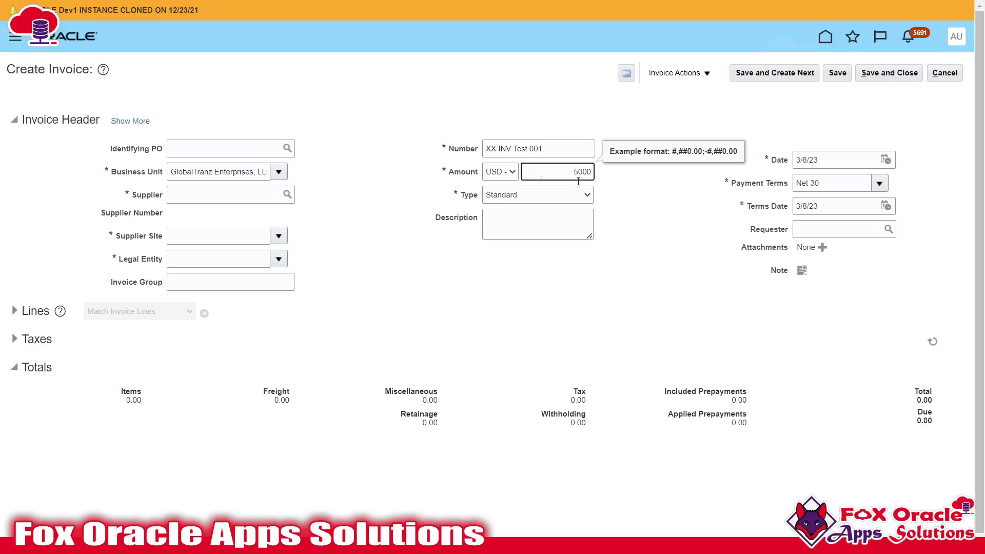
left_click(611, 215)
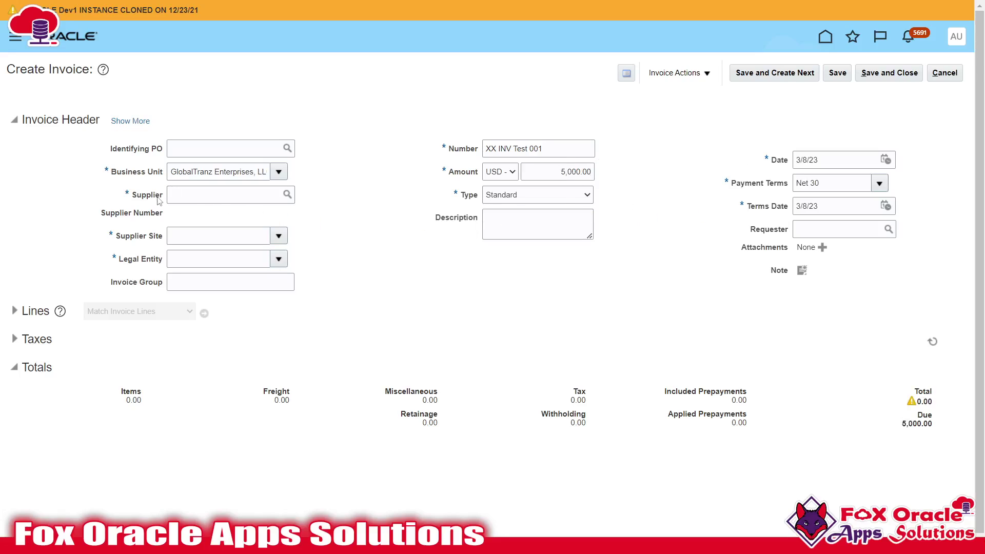
Choose supplier 1A LLC with site HUMBLE, check the 3/8/23 terms date, and expand Lines.
left_click(186, 196)
type("1A L")
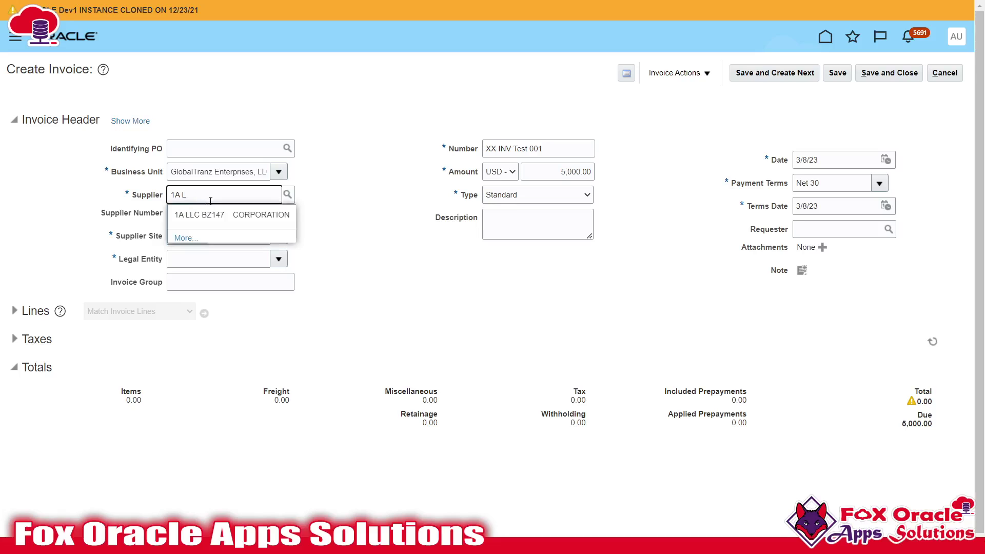
type("LC")
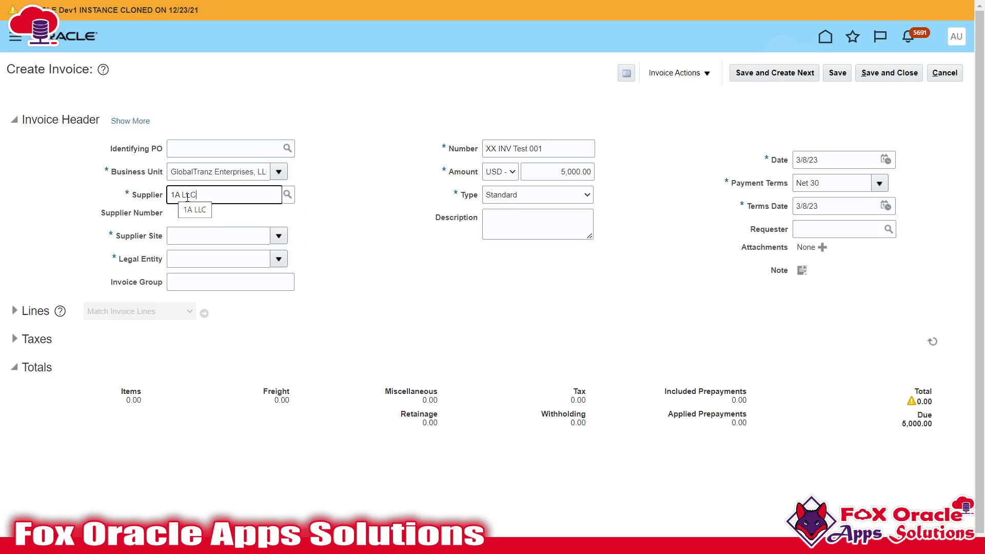
left_click(206, 211)
left_click_drag(126, 237, 153, 236)
left_click(237, 240)
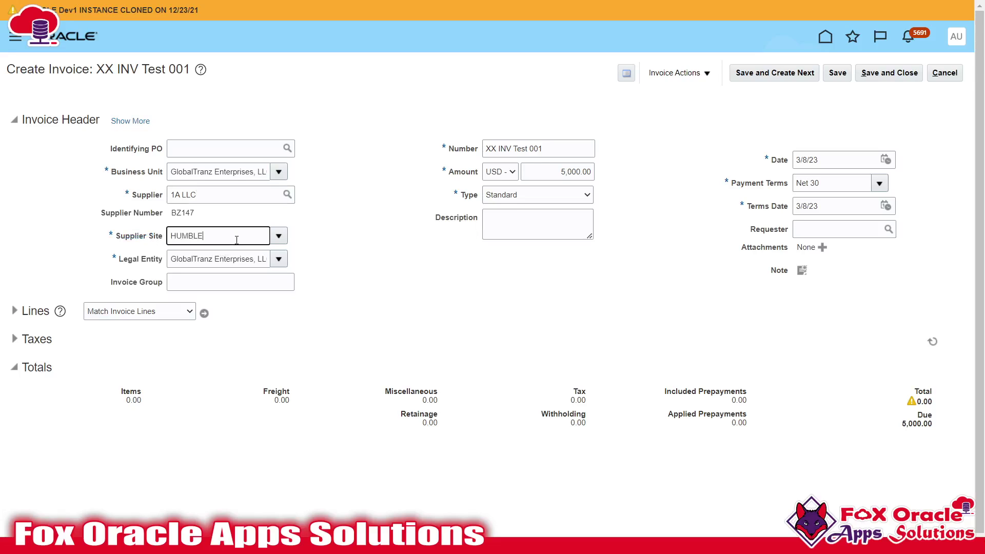
scroll(267, 225, "down", 1)
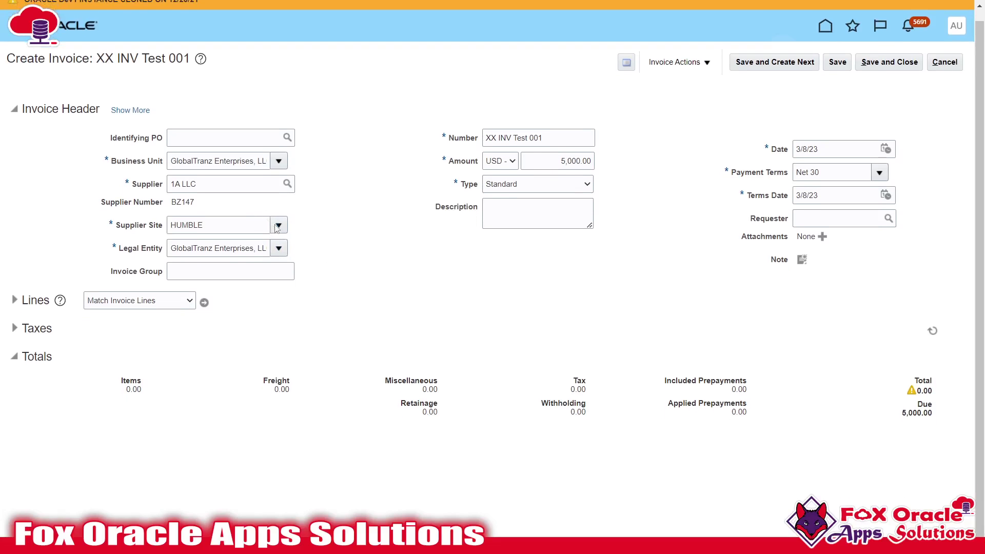
scroll(241, 243, "up", 1)
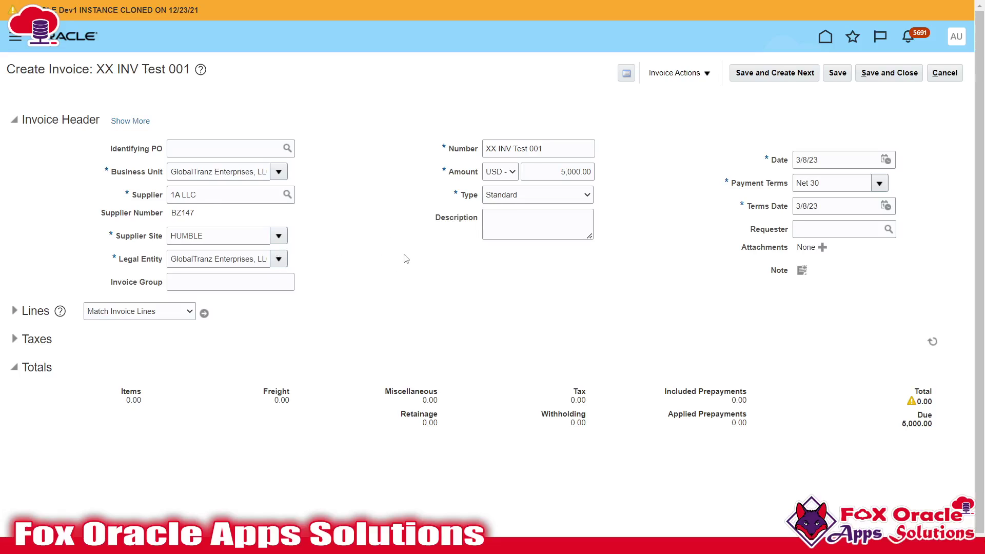
left_click_drag(750, 207, 788, 207)
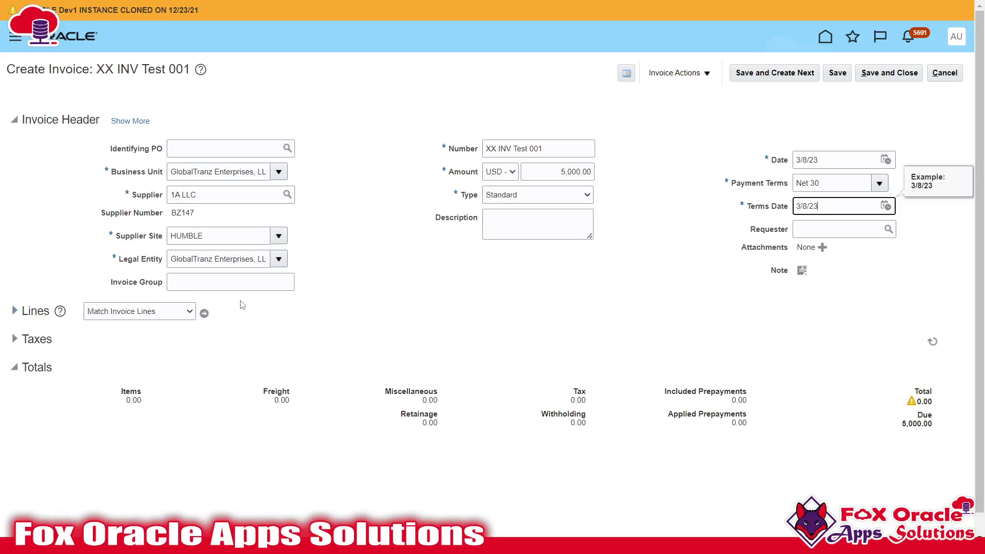
left_click(15, 311)
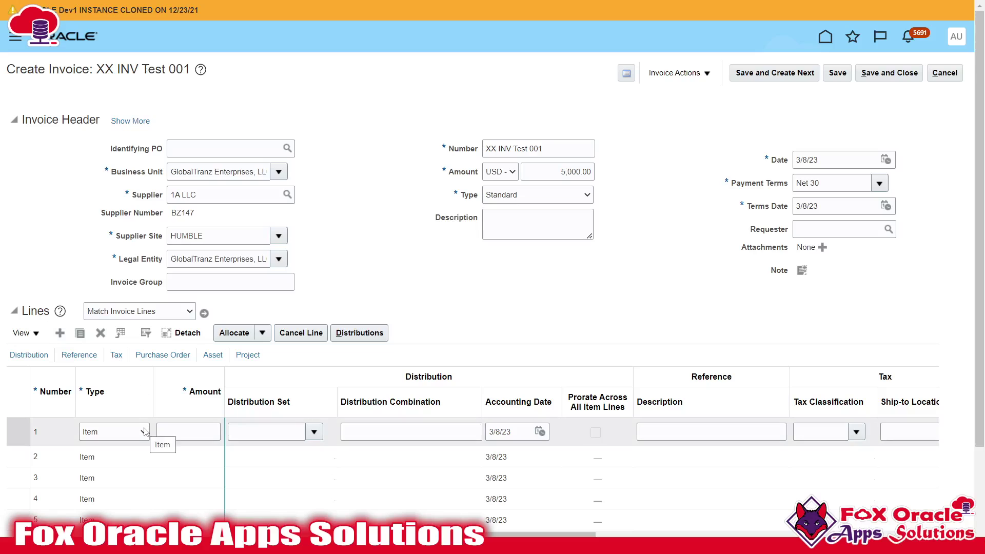
Give invoice line 1 amount 2,500.00 and distribution combination 101.101.000.51100.210.000.
scroll(210, 450, "down", 1)
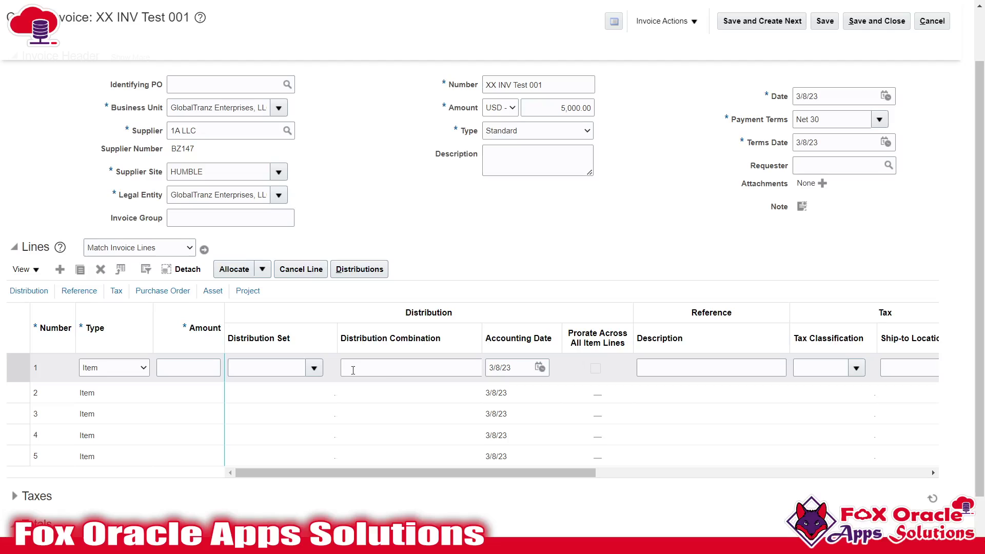
scroll(198, 377, "up", 1)
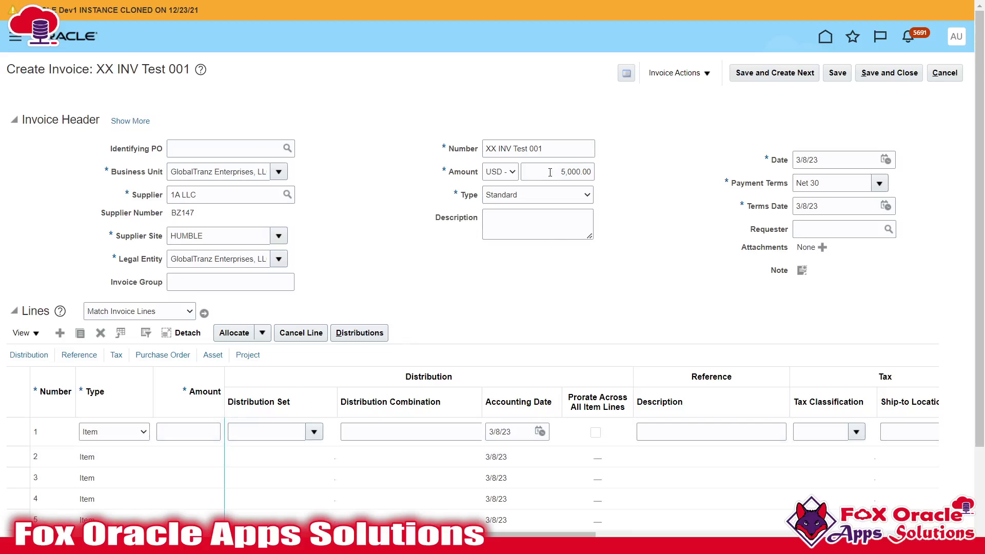
left_click(177, 432)
type("2500")
left_click(305, 432)
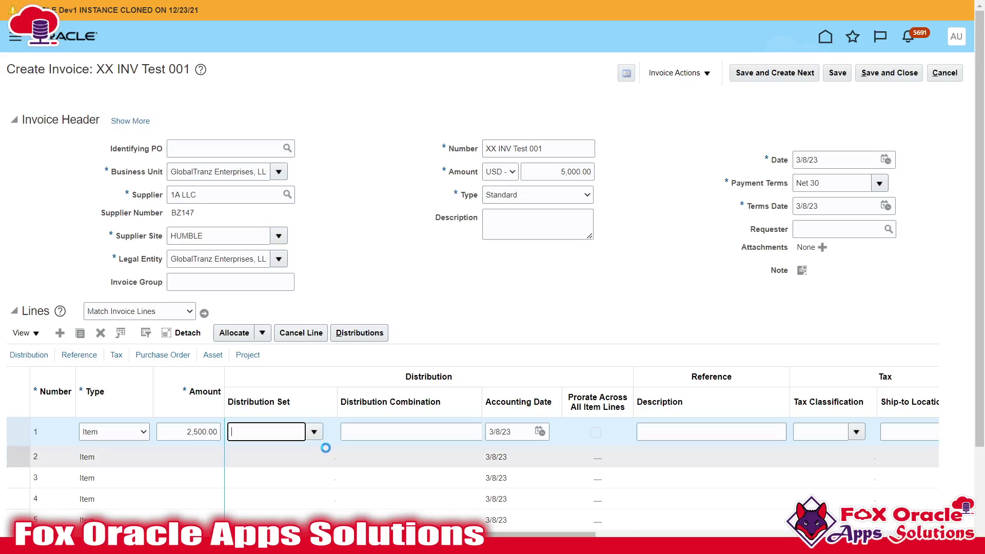
left_click(414, 431)
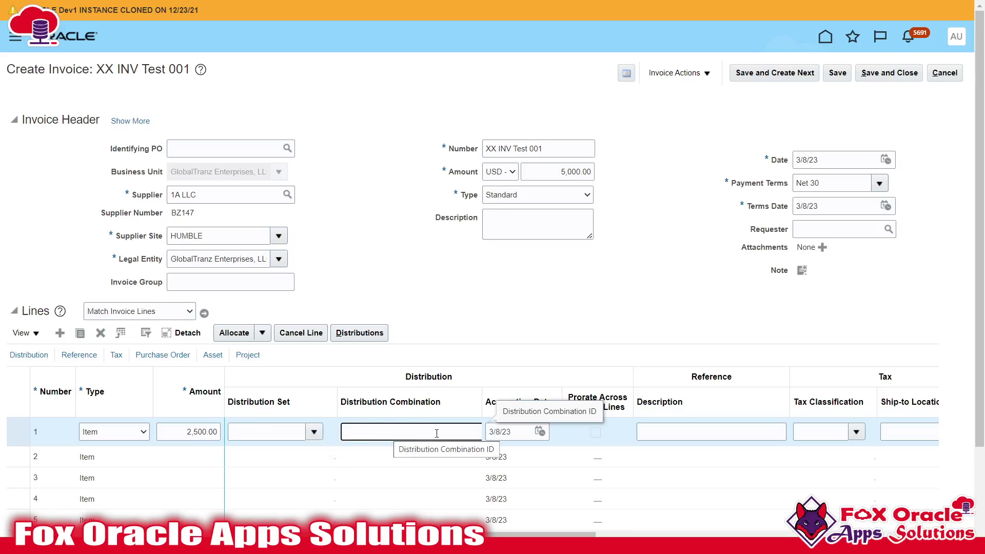
type("101.101.000.51100.210.000")
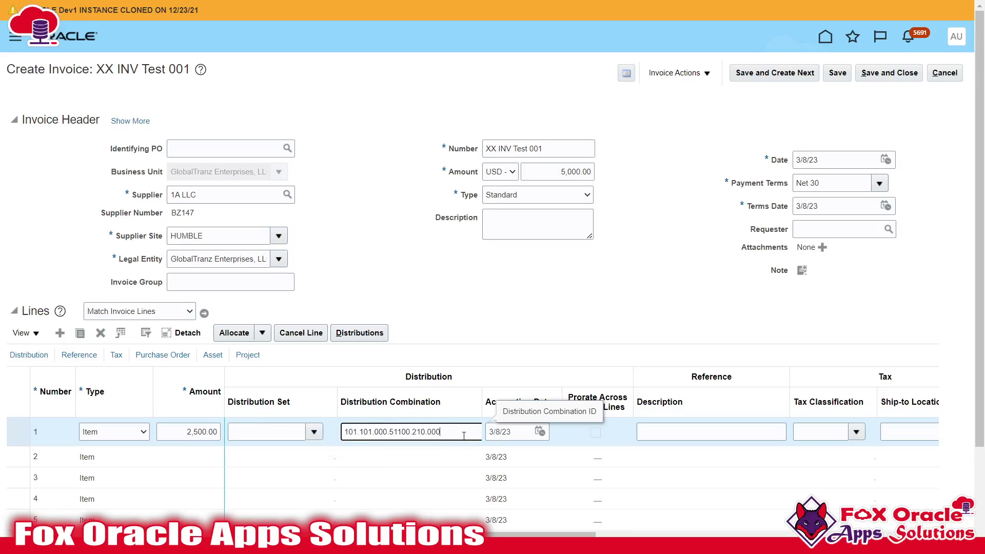
key("Tab")
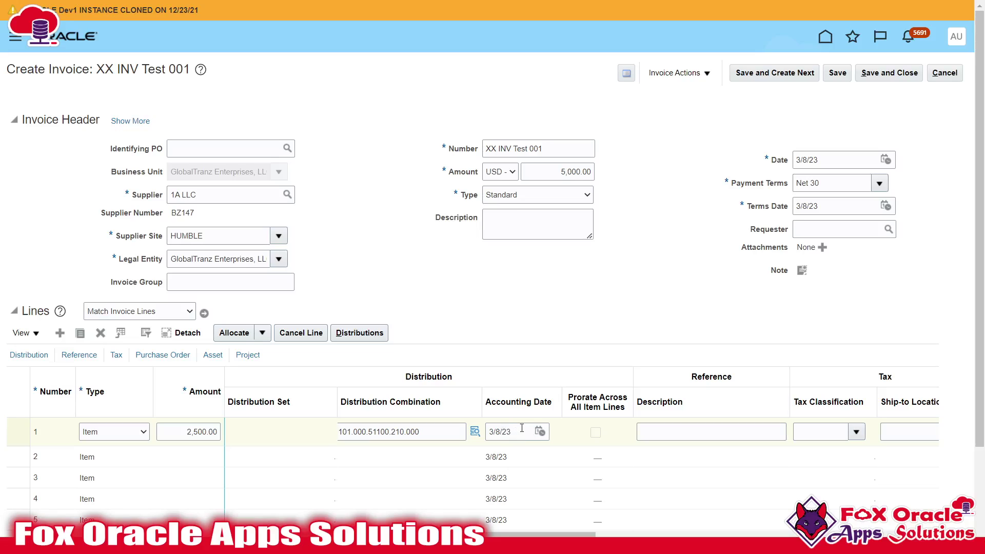
left_click(521, 428)
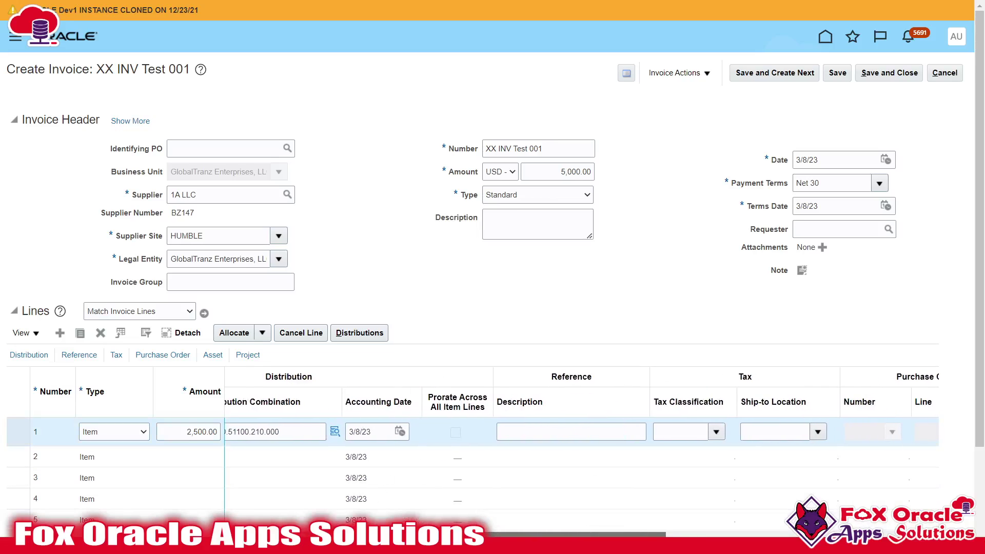
scroll(582, 453, "right", 10)
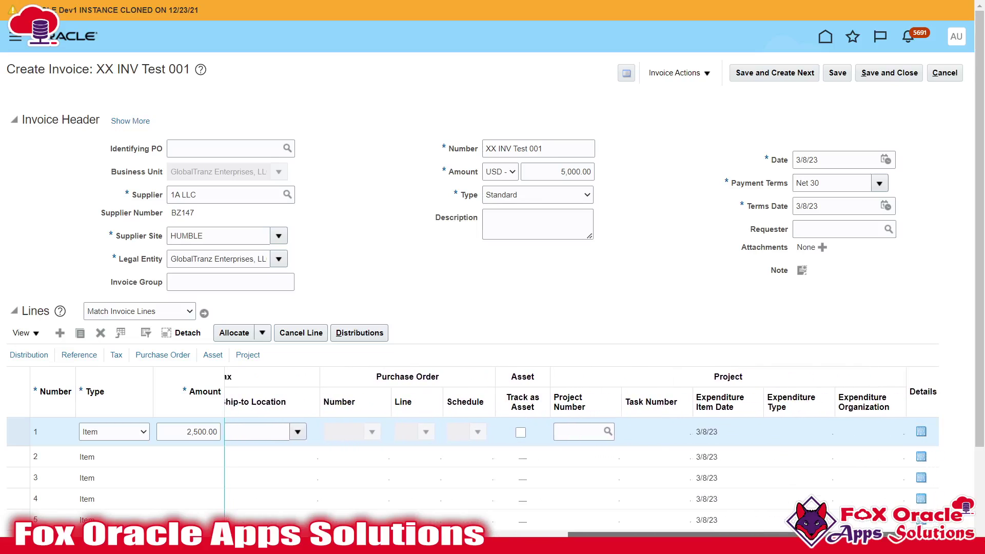
scroll(732, 429, "left", 10)
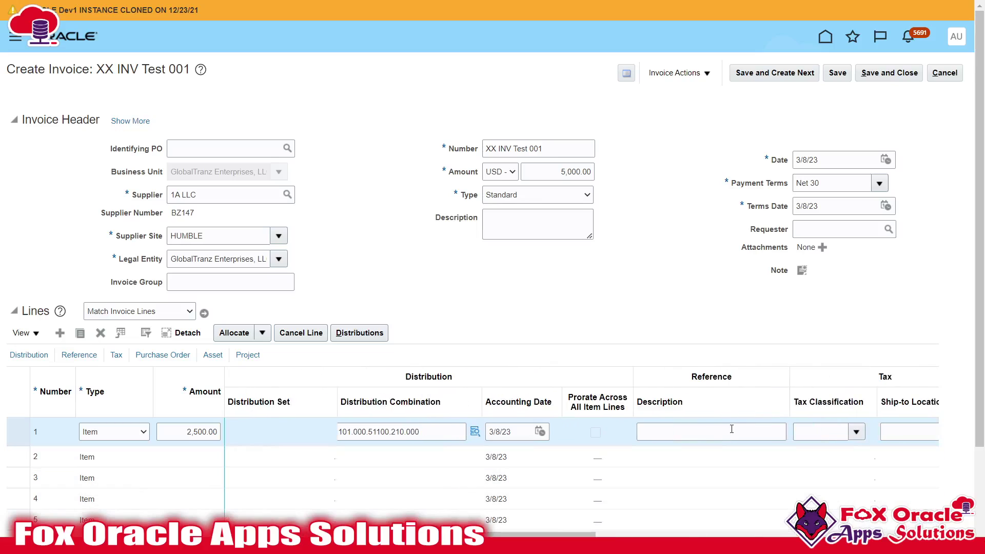
left_click(189, 458)
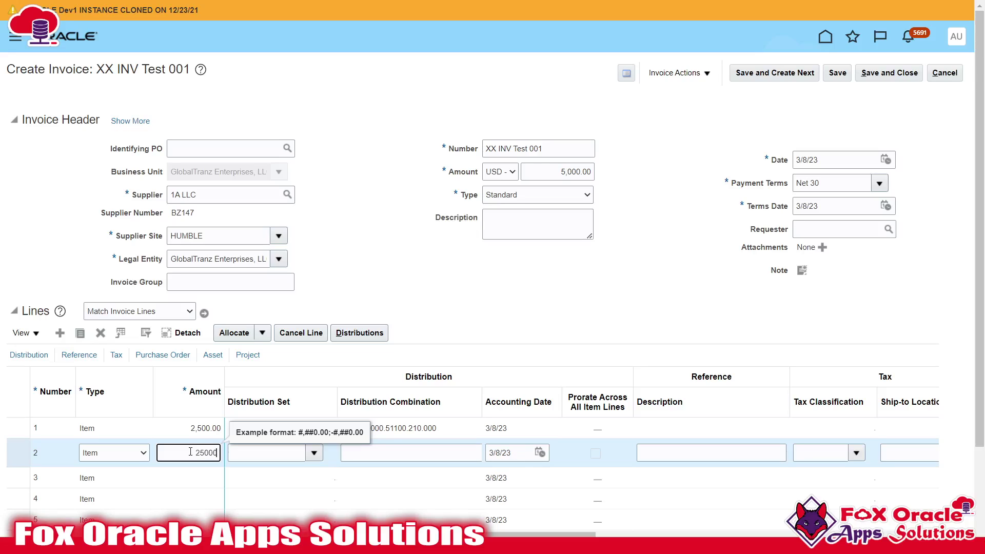
Set line 2 to 2,500.00 on 101.101.000.51100.210.000, bringing item totals to 5,000.00.
left_click(262, 457)
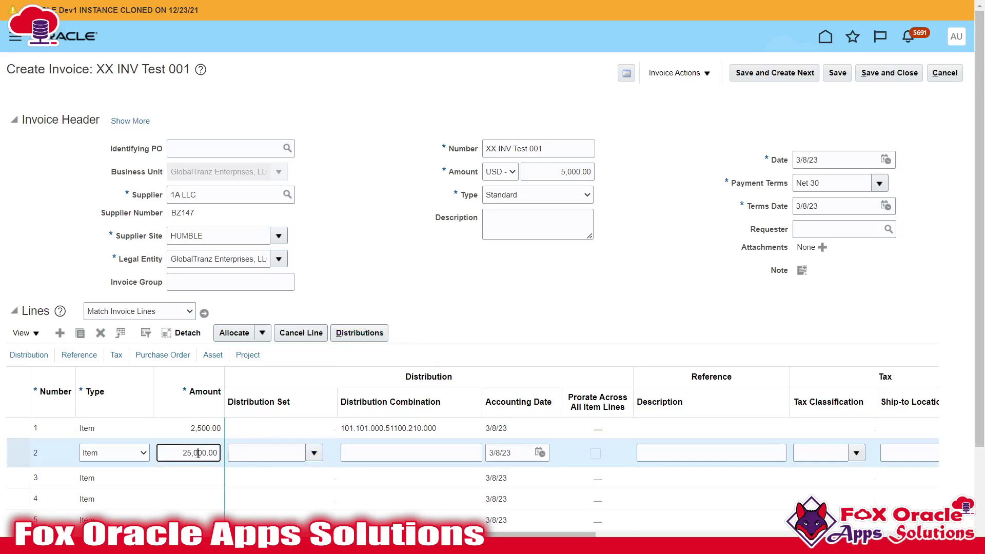
left_click(261, 457)
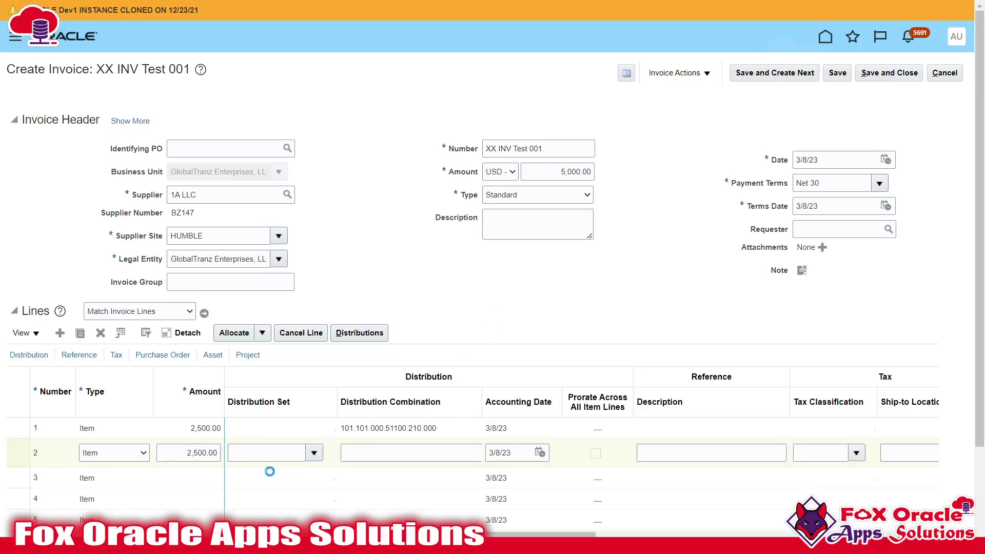
left_click(377, 453)
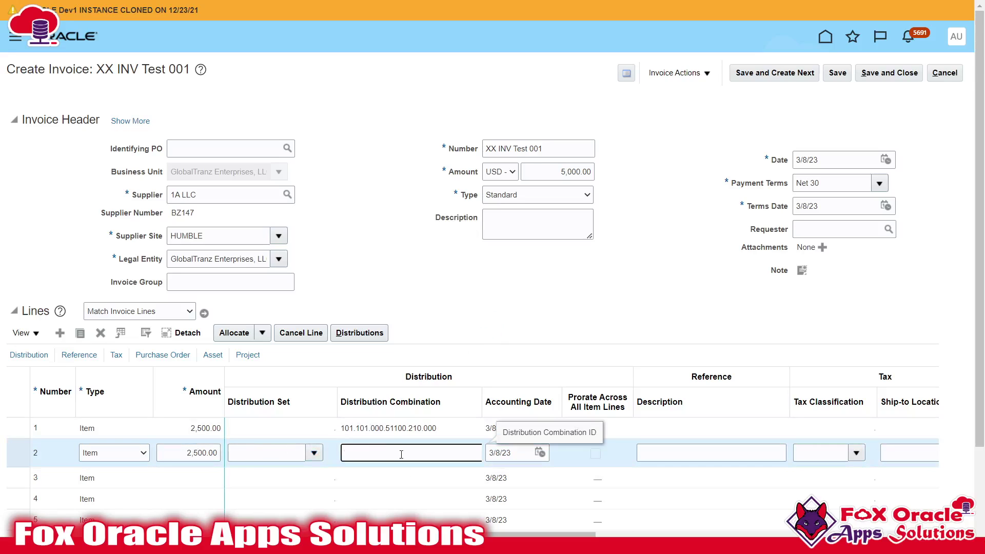
type("101.101.000.51100.210.000")
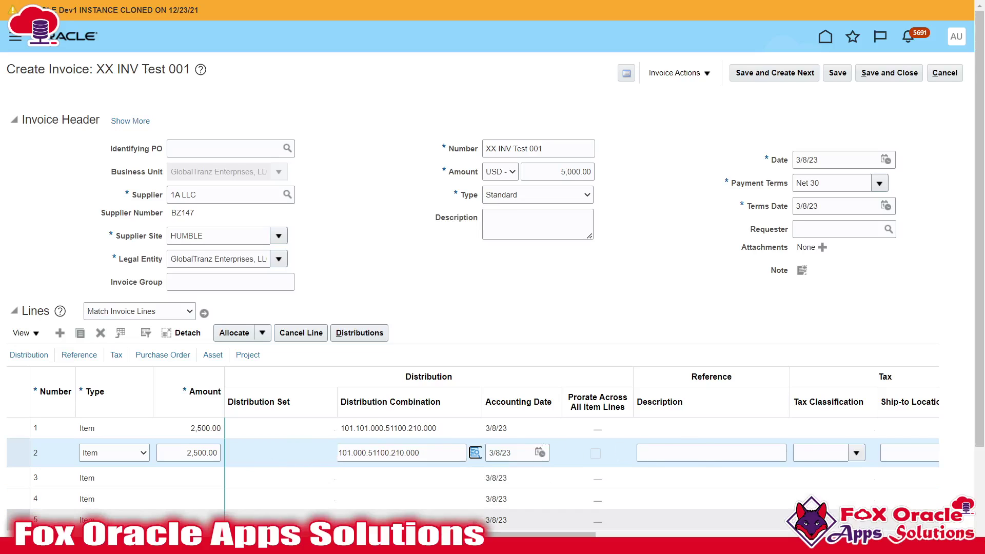
scroll(462, 452, "right", 5)
scroll(462, 452, "left", 5)
scroll(304, 232, "down", 3)
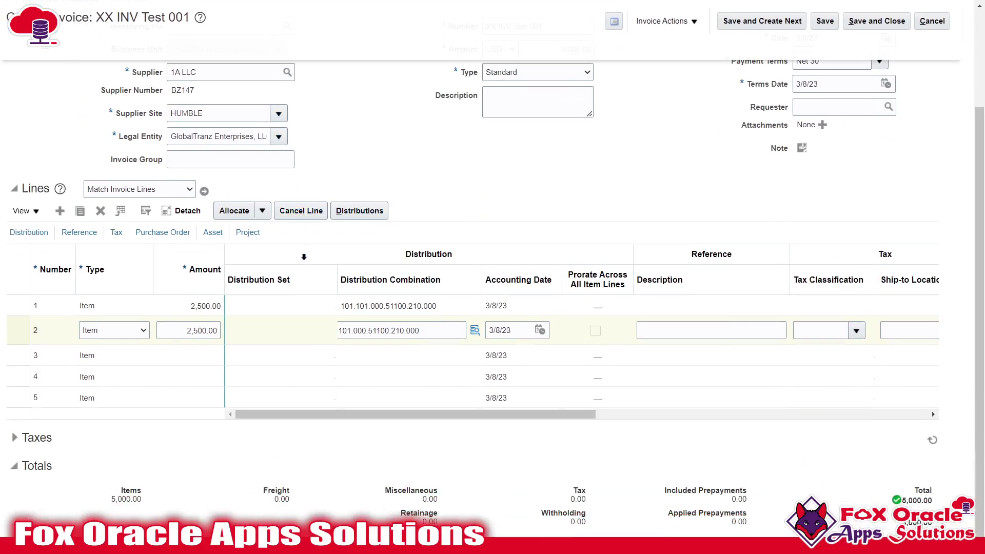
scroll(309, 345, "up", 3)
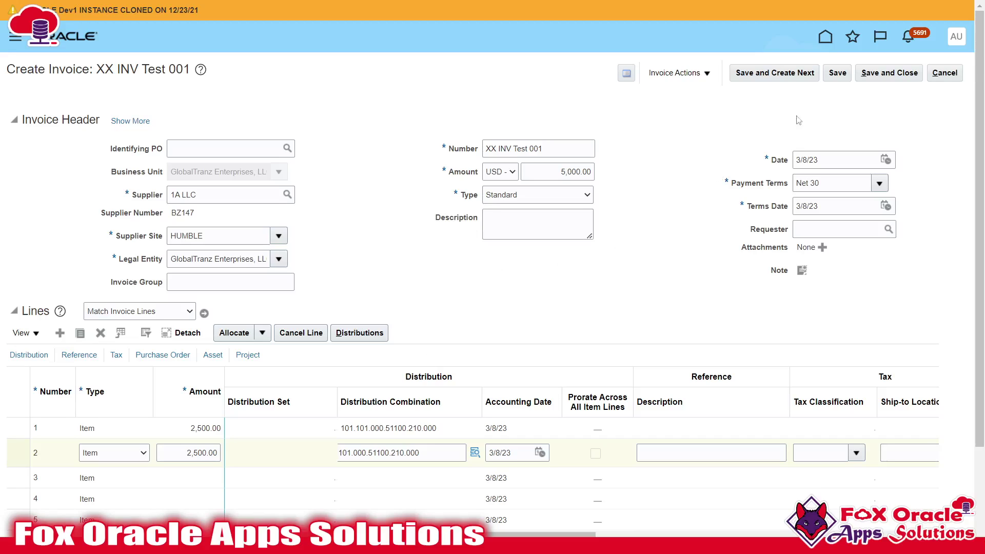
Save invoice XX INV Test 001, note its Not validated status, then save and close it.
left_click(837, 73)
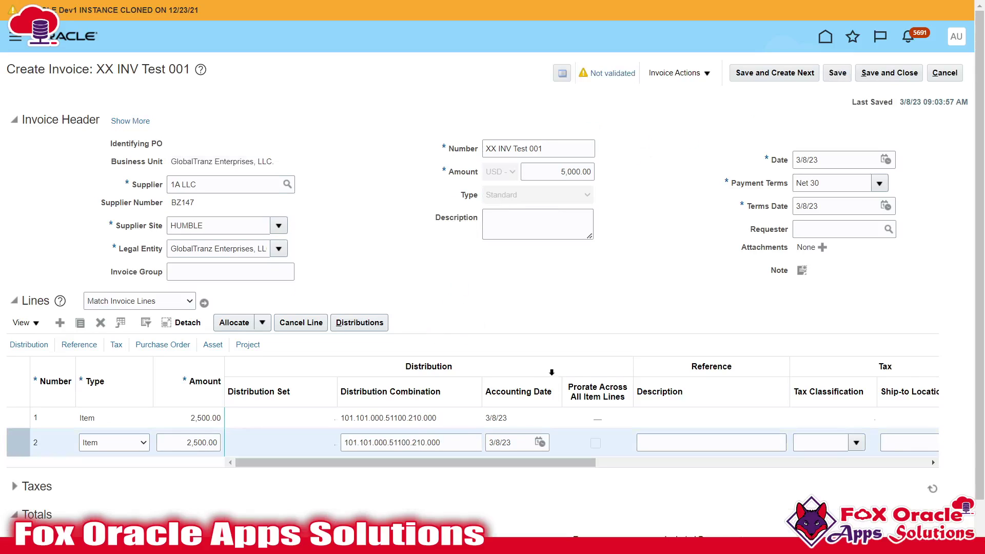
scroll(557, 349, "down", 1)
scroll(559, 347, "up", 1)
left_click_drag(636, 75, 592, 77)
left_click(626, 116)
key("Tab")
left_click(890, 73)
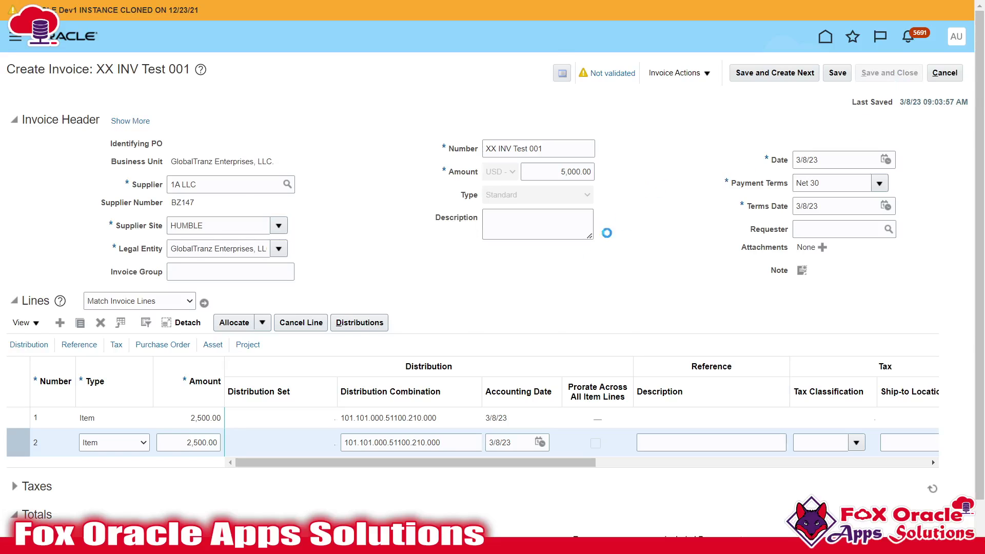
left_click(640, 160)
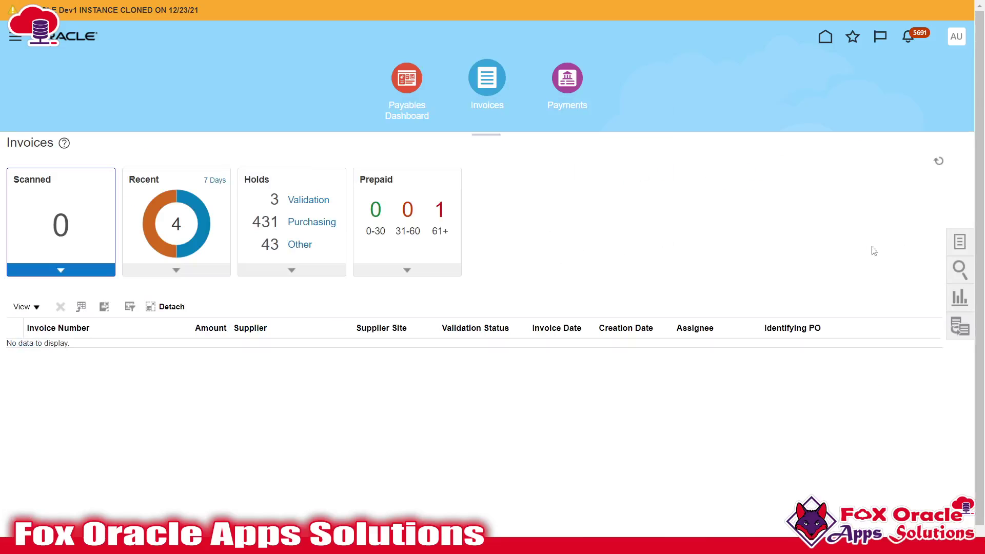
Search Manage Invoices for invoice number XX INV Test 001.
left_click(960, 241)
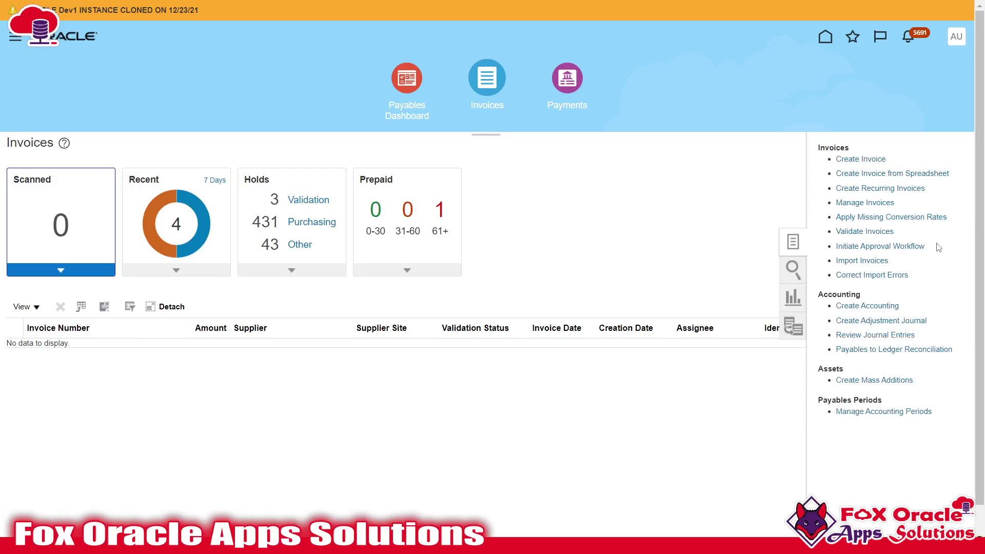
left_click(859, 202)
left_click(237, 190)
type("XX INV Test 001")
left_click(876, 287)
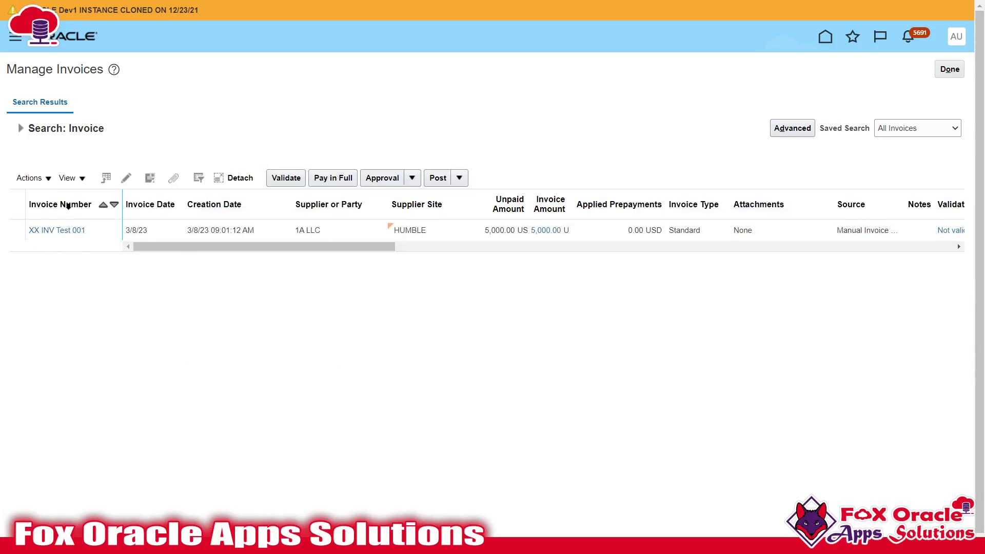
Check the result's validation status, then open invoice XX INV Test 001's details.
left_click_drag(275, 248, 411, 262)
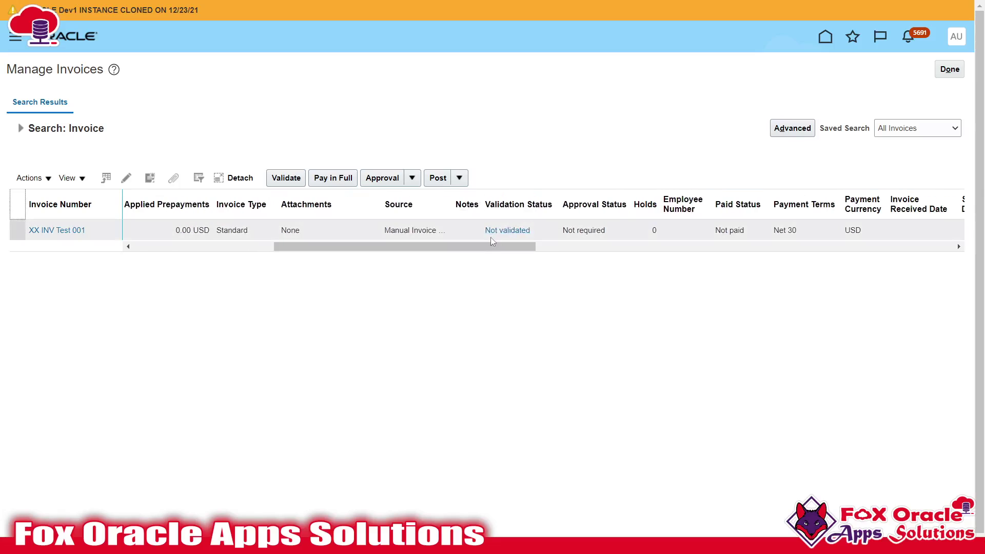
left_click_drag(518, 246, 101, 250)
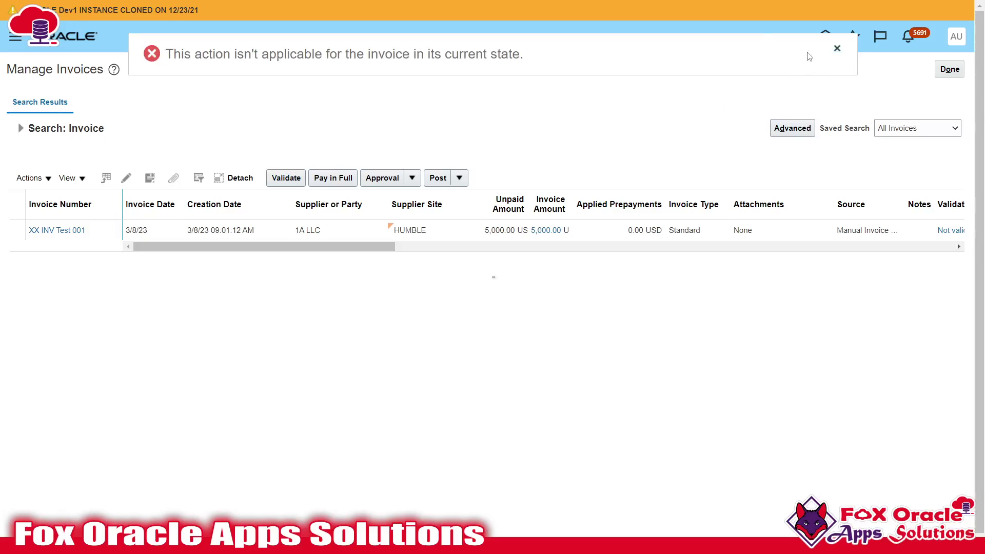
left_click(63, 231)
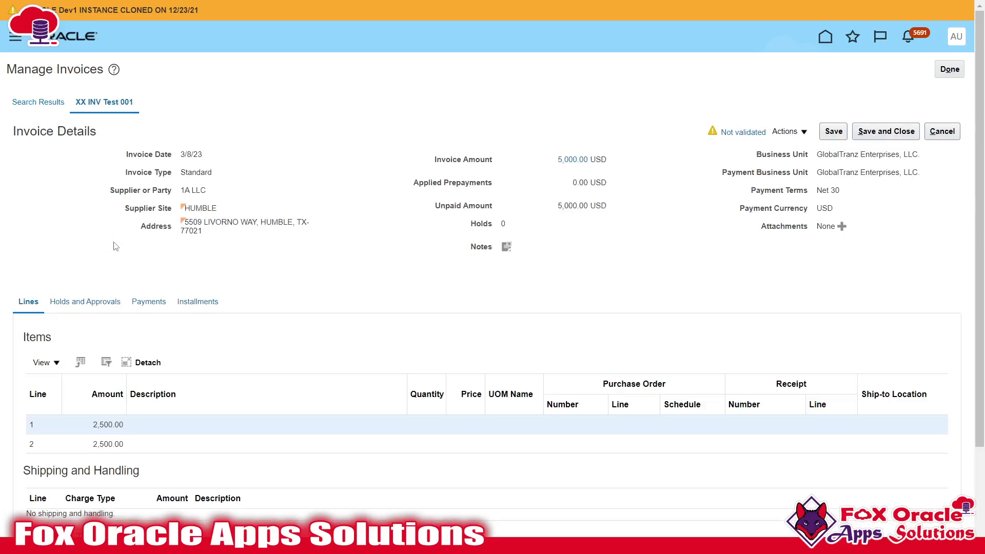
Validate invoice XX INV Test 001, then save and close it to show Validated status in results.
left_click(805, 135)
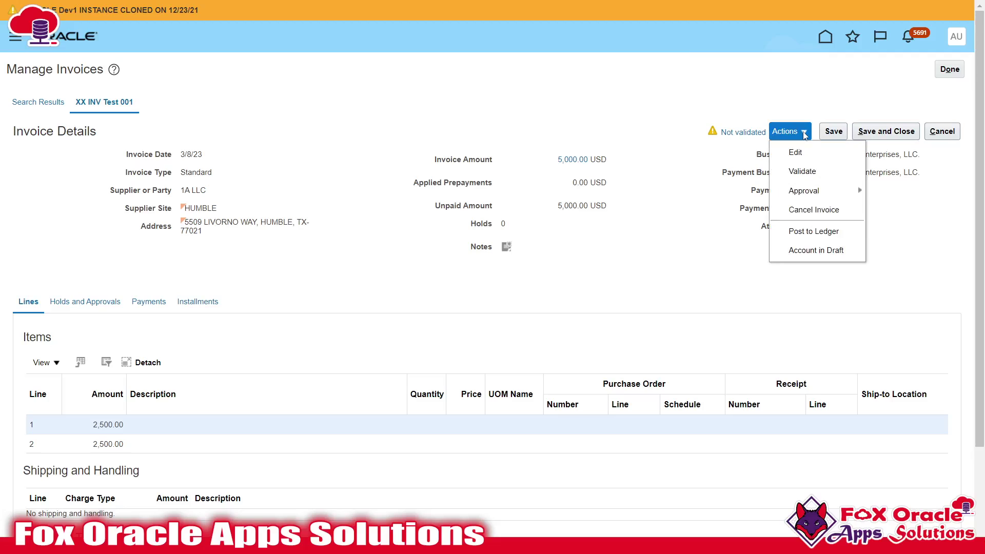
left_click(808, 174)
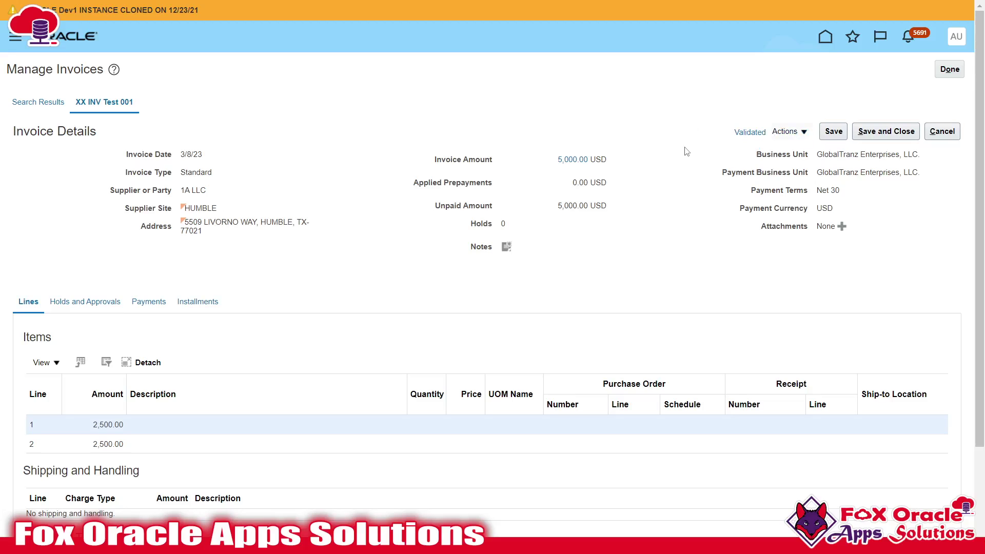
left_click(898, 132)
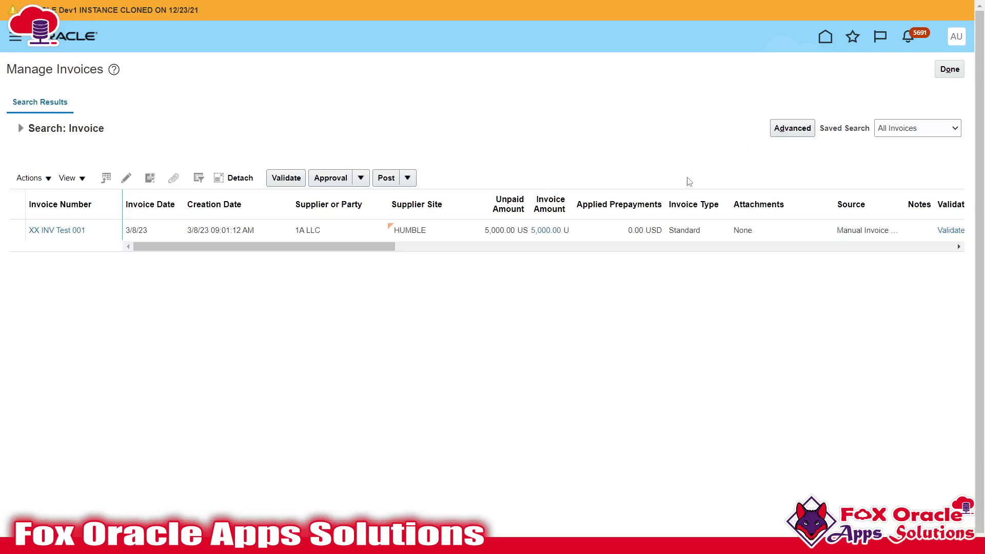
left_click_drag(334, 247, 206, 226)
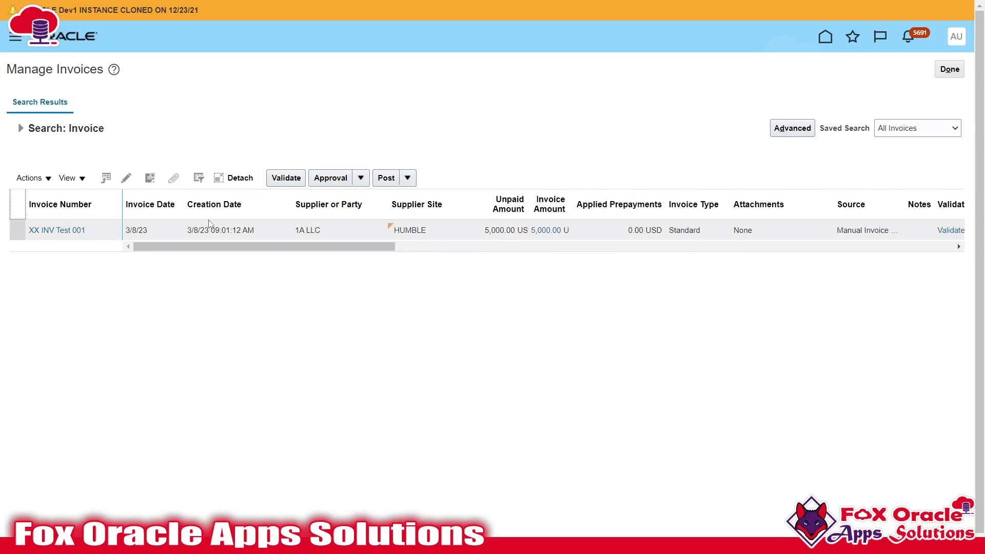